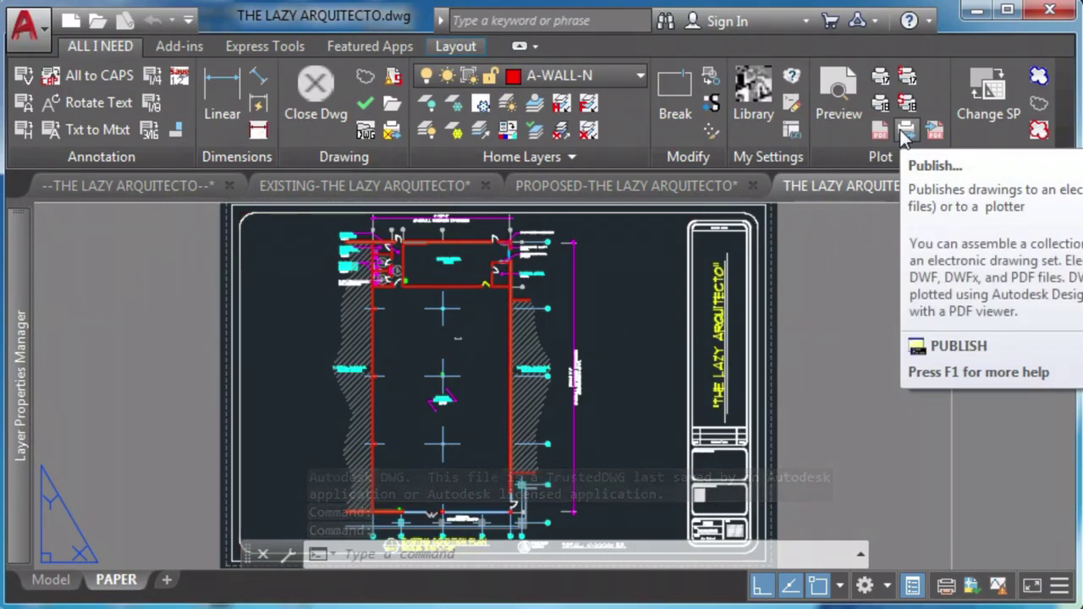
# Step: Open the Publish dialog listing the four layout sheets for PDF output
pyautogui.click(903, 131)
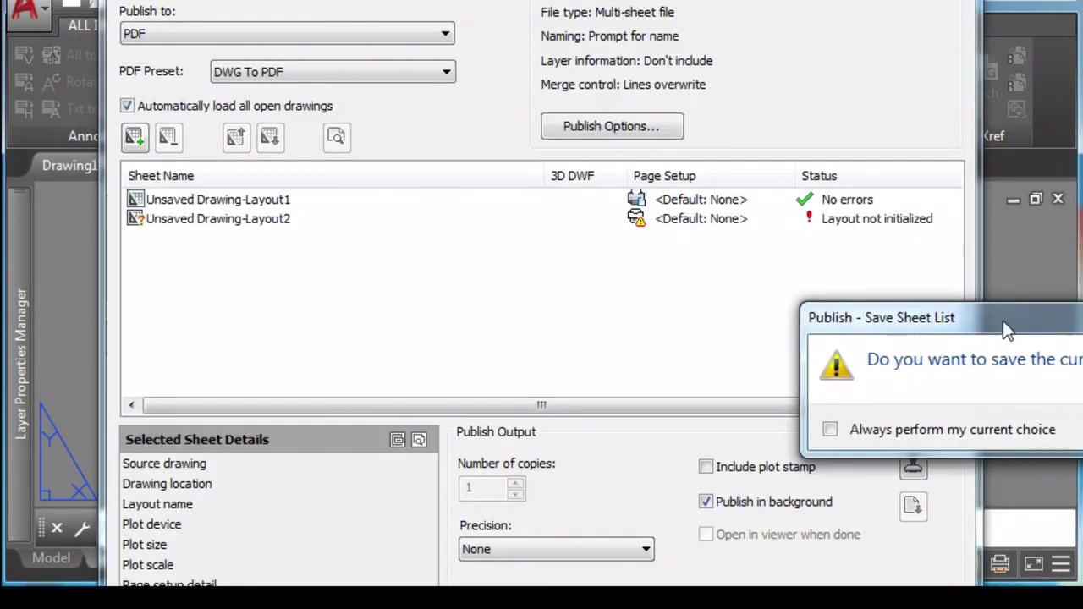
pyautogui.moveTo(1002, 322); pyautogui.dragTo(431, 235)
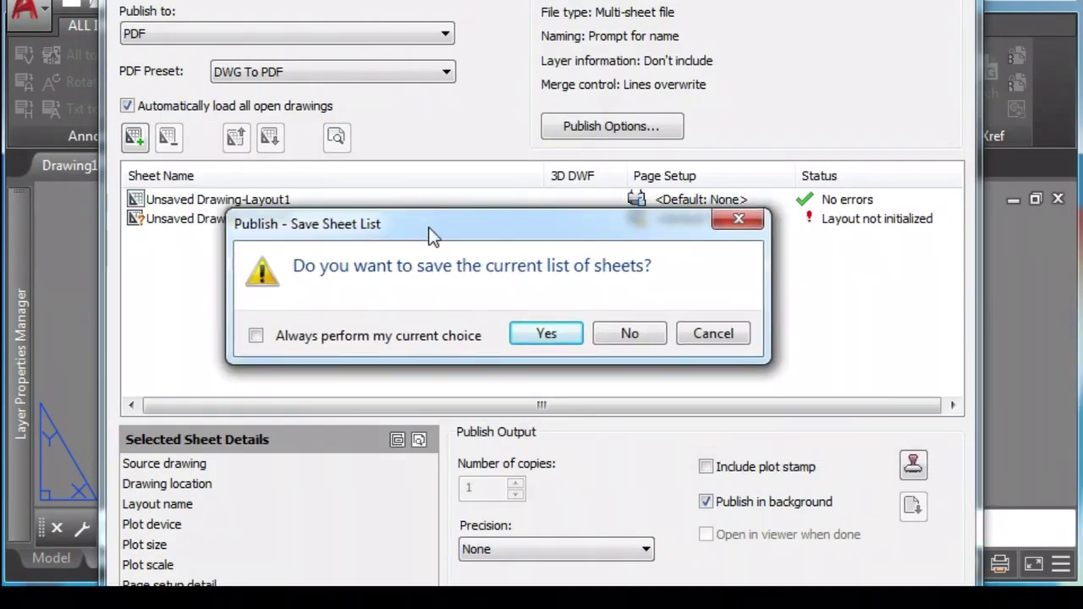
# Step: Save the current sheet list, then dismiss the unsaved-changes and background-job notices
pyautogui.click(569, 336)
pyautogui.moveTo(972, 321); pyautogui.dragTo(332, 220)
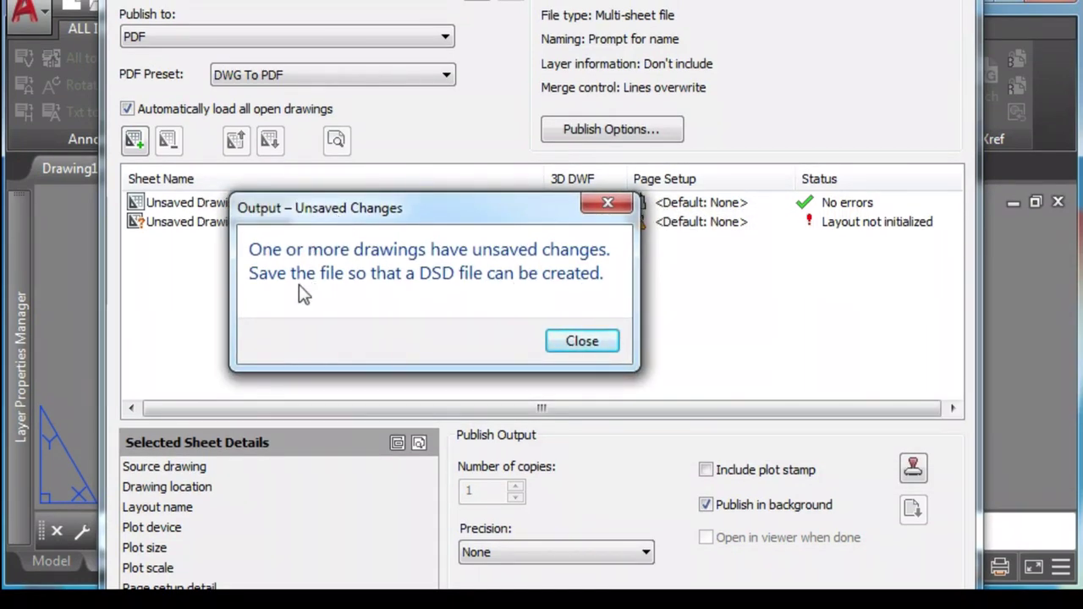
pyautogui.click(574, 349)
pyautogui.moveTo(889, 310); pyautogui.dragTo(292, 254)
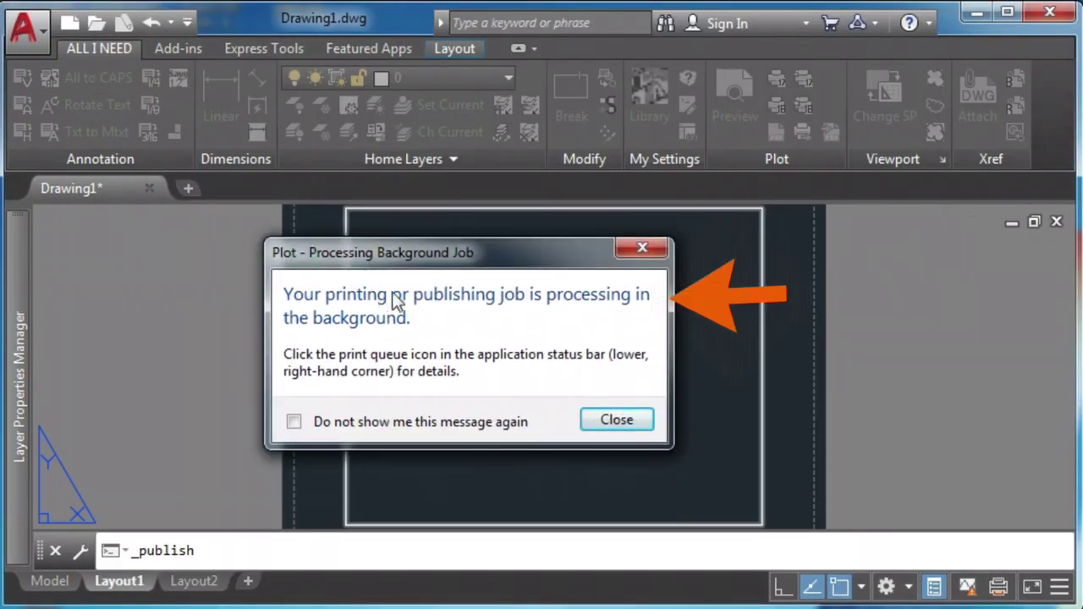
pyautogui.click(610, 421)
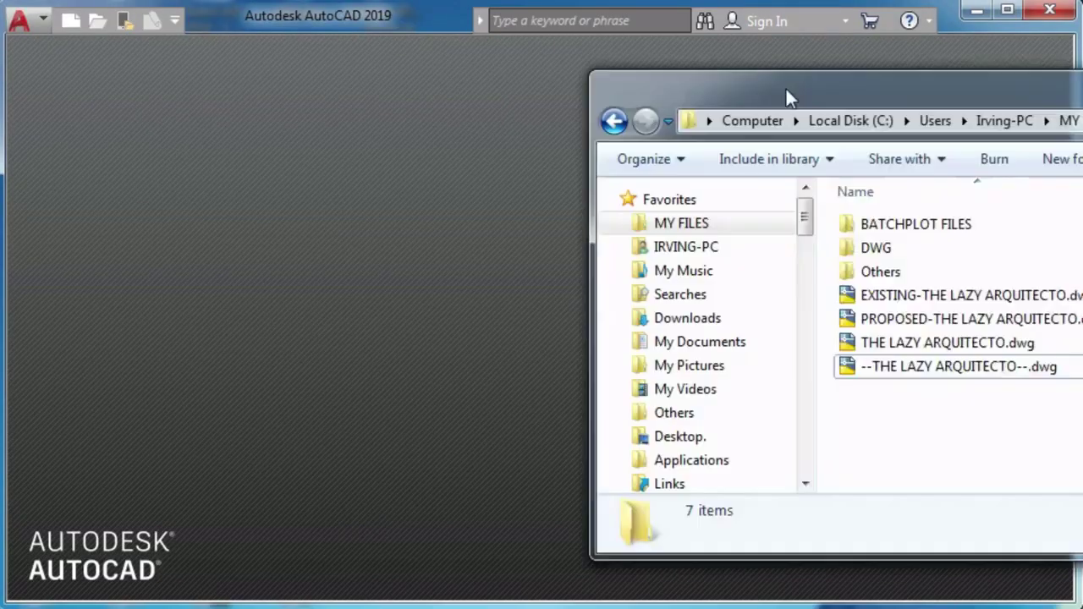
# Step: Select the four drawings, from EXISTING-THE LAZY ARQUITECTO onward, in MY FILES and open them in AutoCAD
pyautogui.moveTo(785, 86); pyautogui.dragTo(372, 89)
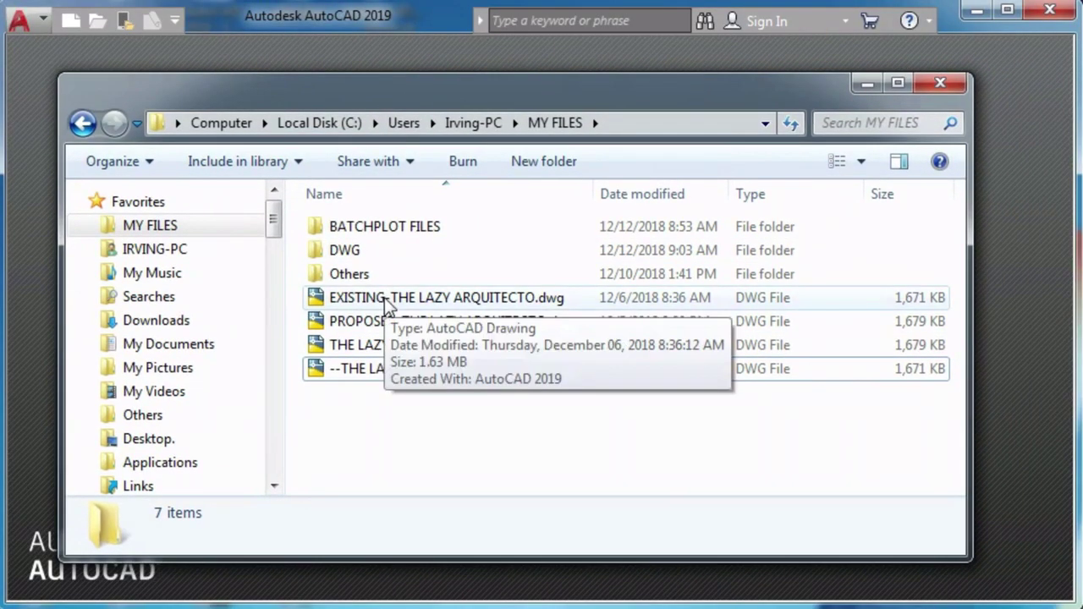
pyautogui.click(389, 298)
pyautogui.keyDown('shift'); pyautogui.click(391, 367); pyautogui.keyUp('shift')
pyautogui.rightClick(391, 366)
pyautogui.click(434, 378)
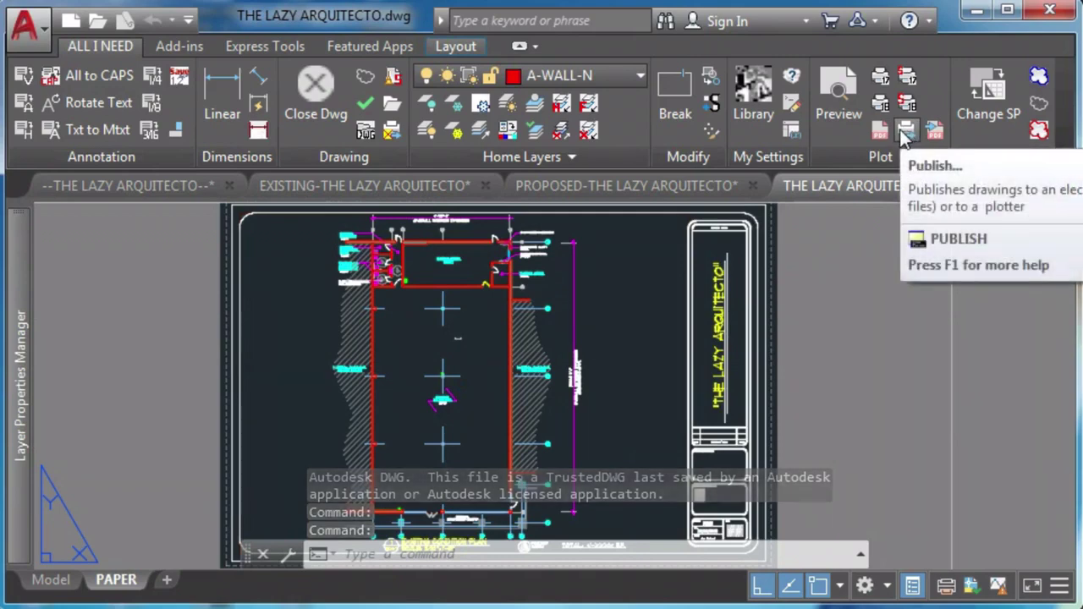
# Step: In Publish, select all four sheets and import page setups from FLOOR PLAN-THE LAZY ARQUITECTO
pyautogui.click(904, 133)
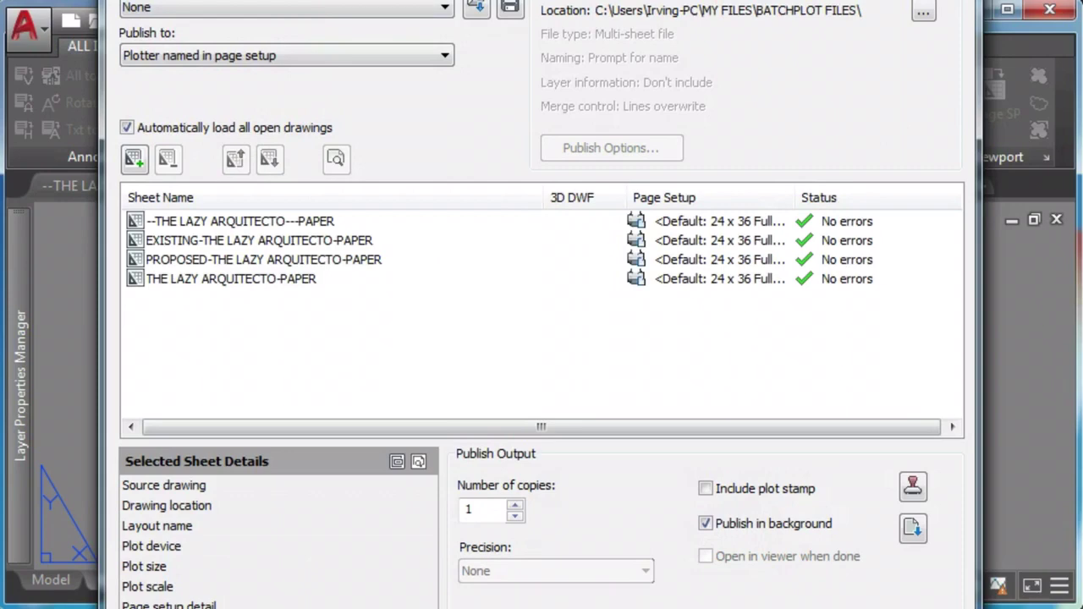
pyautogui.hotkey('ctrl', 'a')
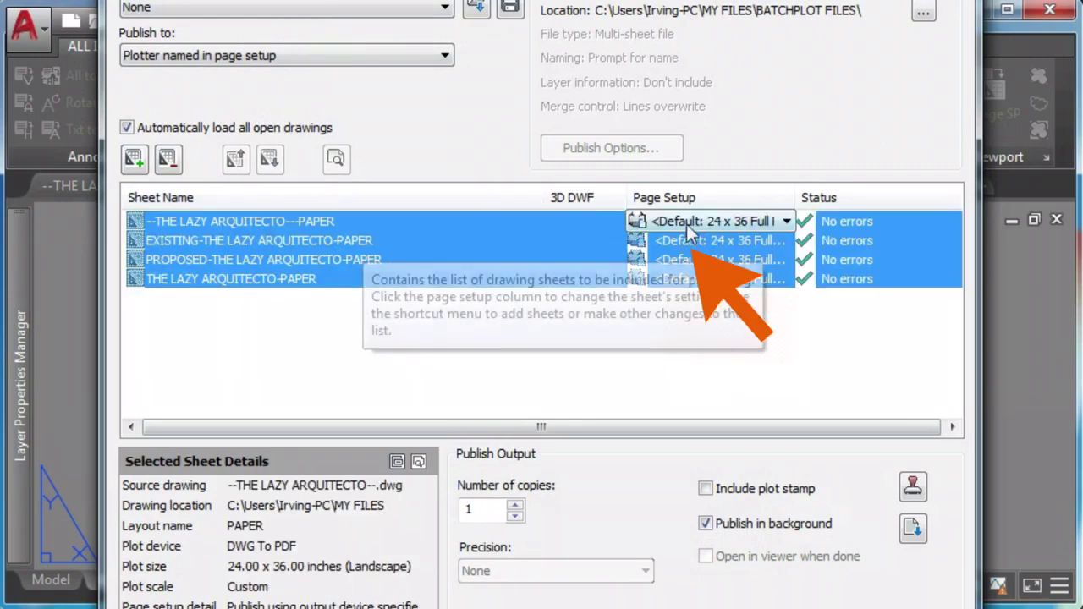
pyautogui.click(693, 219)
pyautogui.scroll(-1, 702, 373)
pyautogui.click(676, 389)
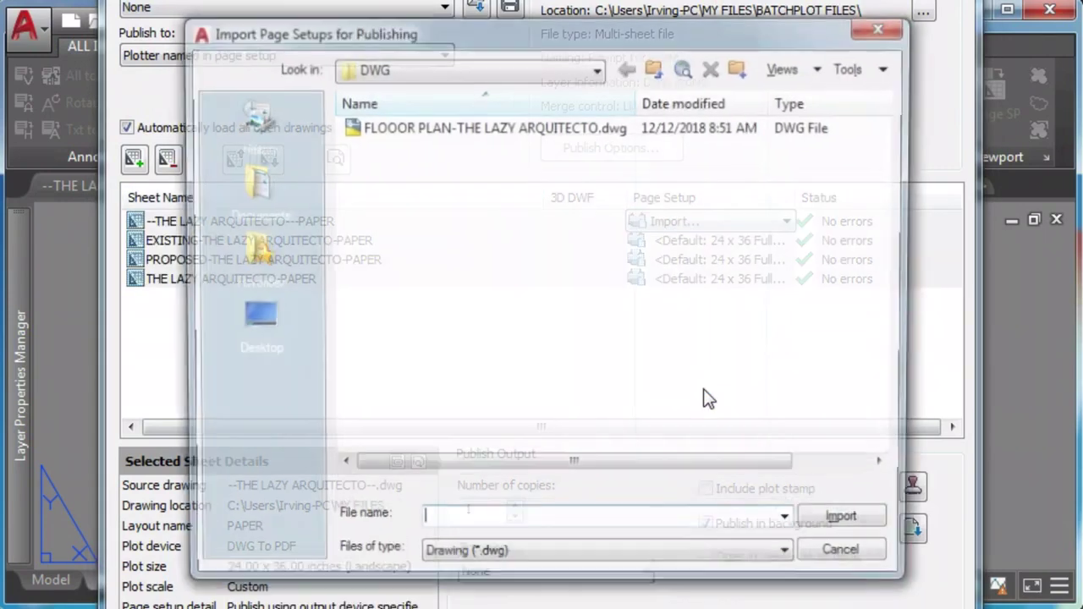
pyautogui.click(470, 127)
pyautogui.click(850, 524)
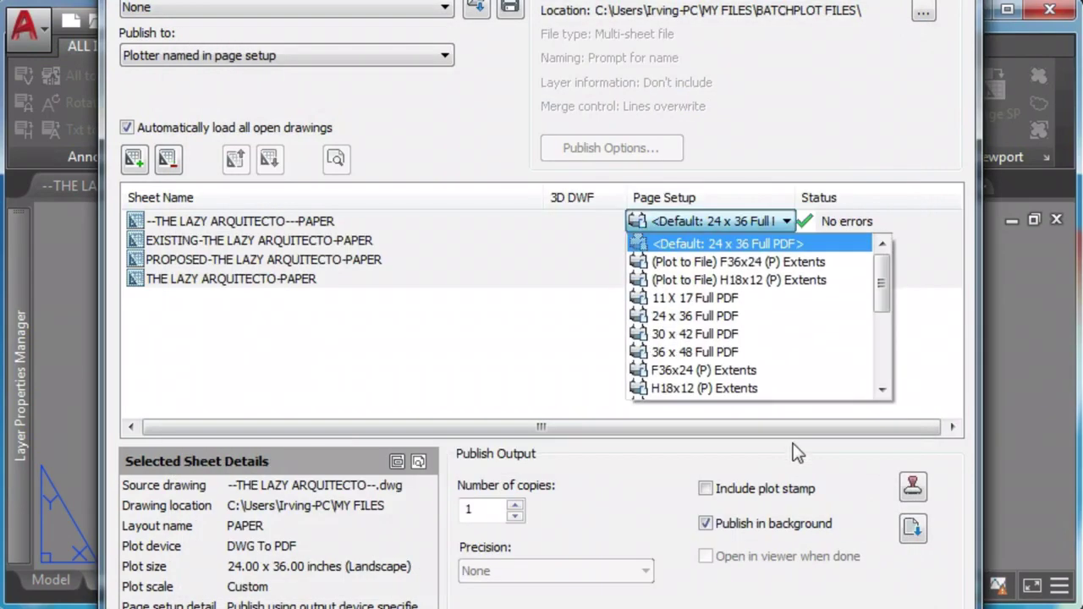
# Step: Assign Imported: 24X36-ALI-PDF to every sheet and publish them to one PDF
pyautogui.scroll(-3, 744, 359)
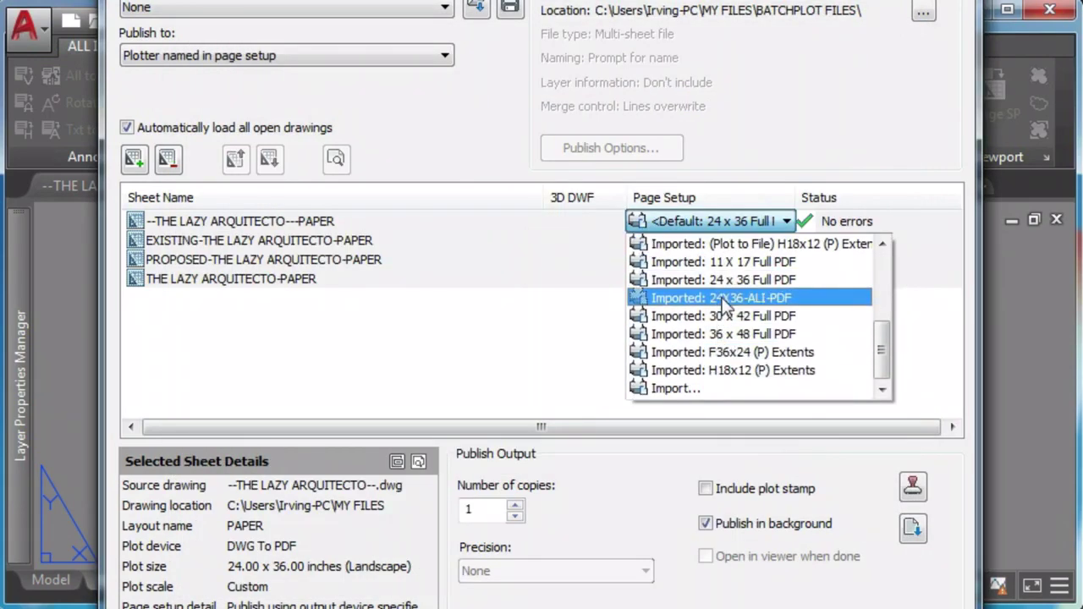
pyautogui.click(723, 298)
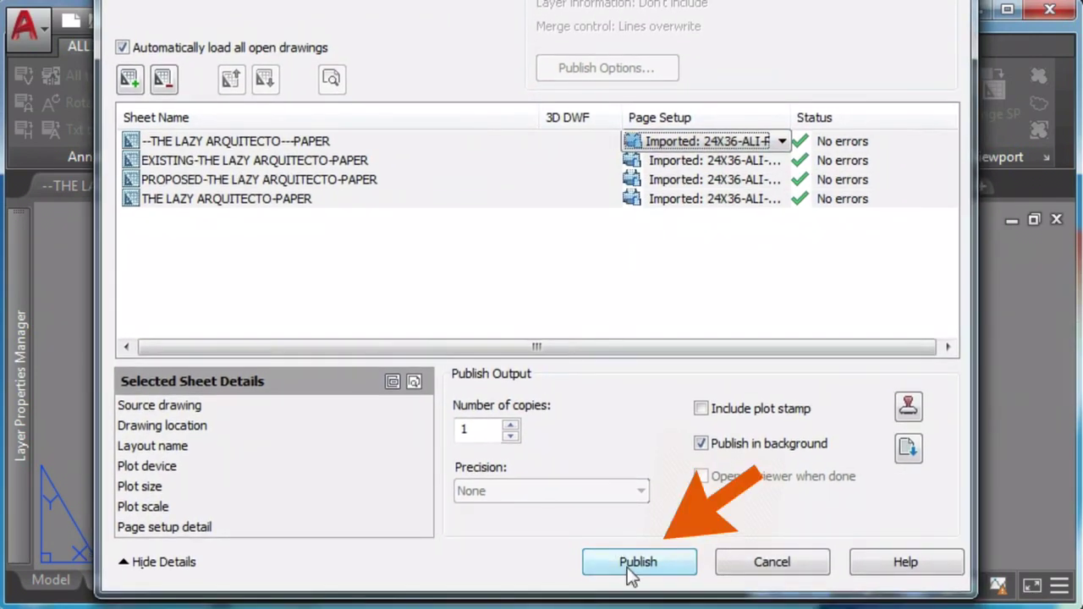
pyautogui.click(633, 572)
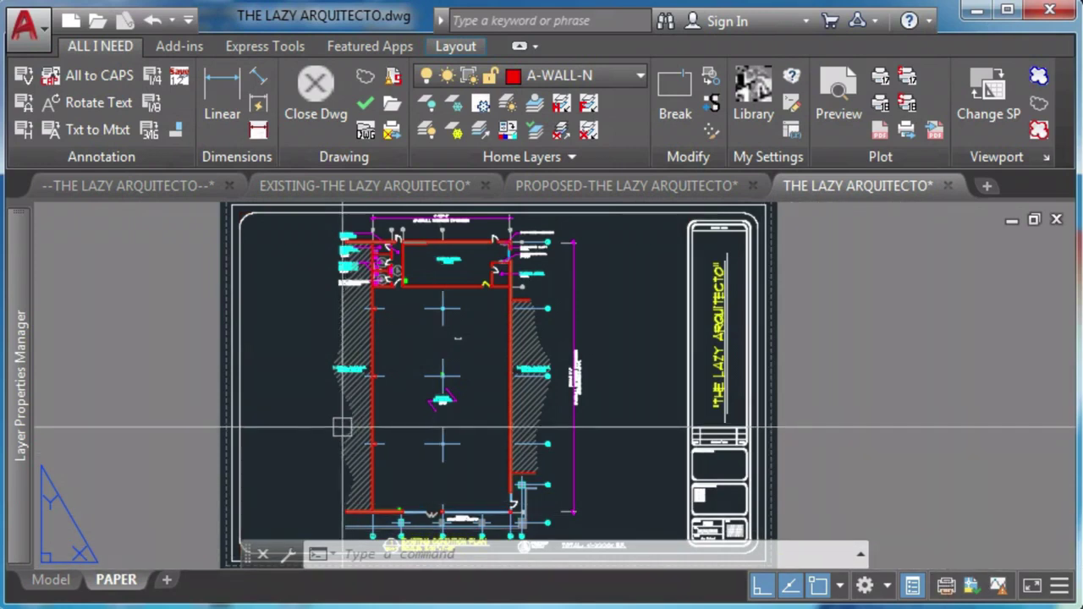
# Step: Switch the drawing to model space and zoom to show the whole floor plan
pyautogui.click(51, 580)
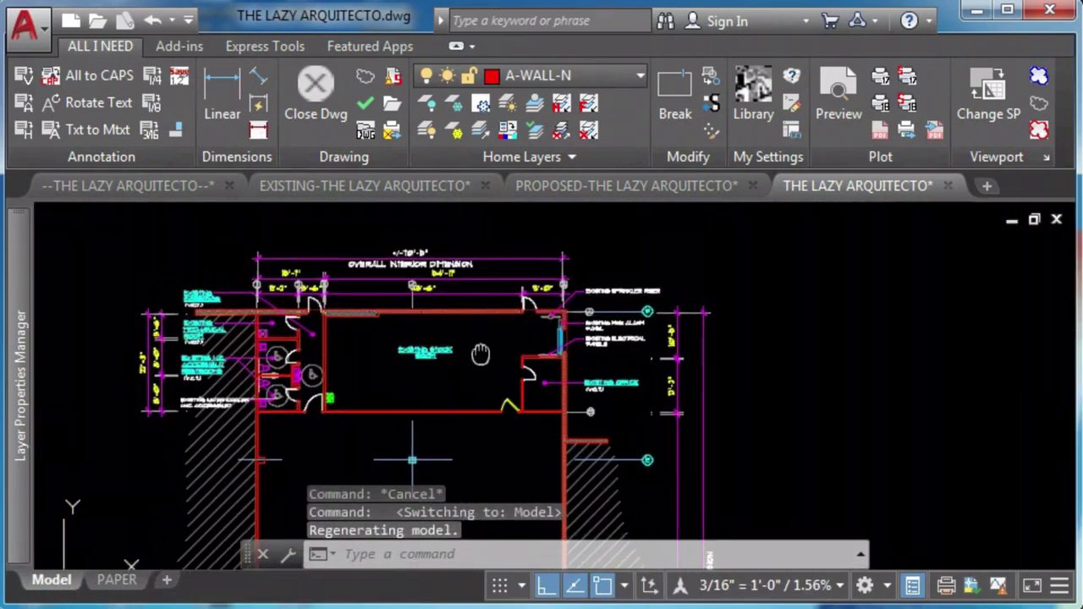
pyautogui.scroll(3, 476, 349)
pyautogui.scroll(-5, 778, 394)
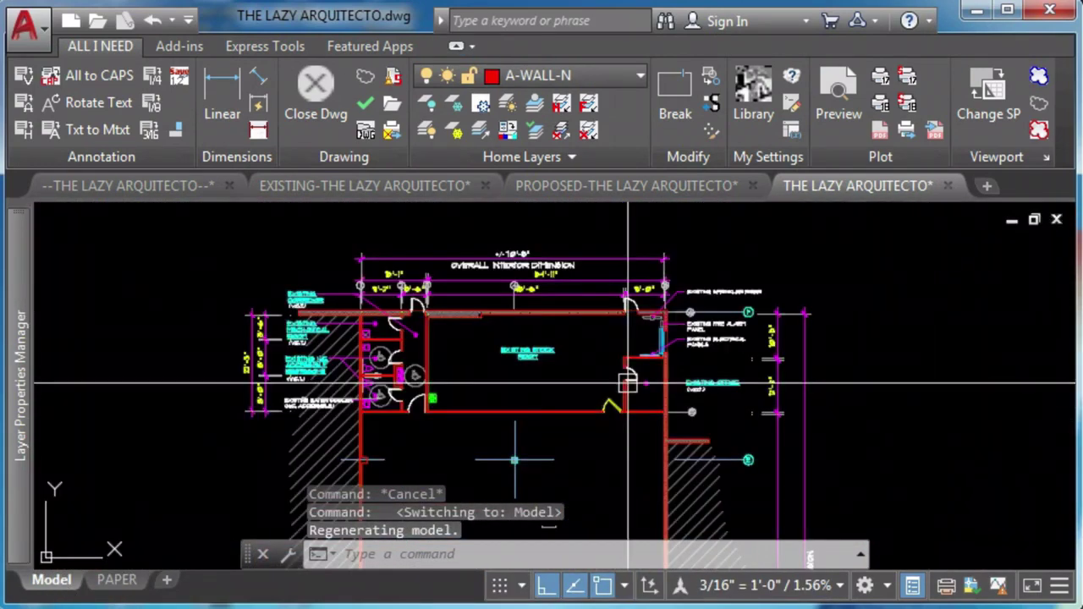
pyautogui.moveTo(628, 380); pyautogui.dragTo(491, 320, button='middle')
pyautogui.middleClick(499, 396)
pyautogui.middleClick(499, 396)
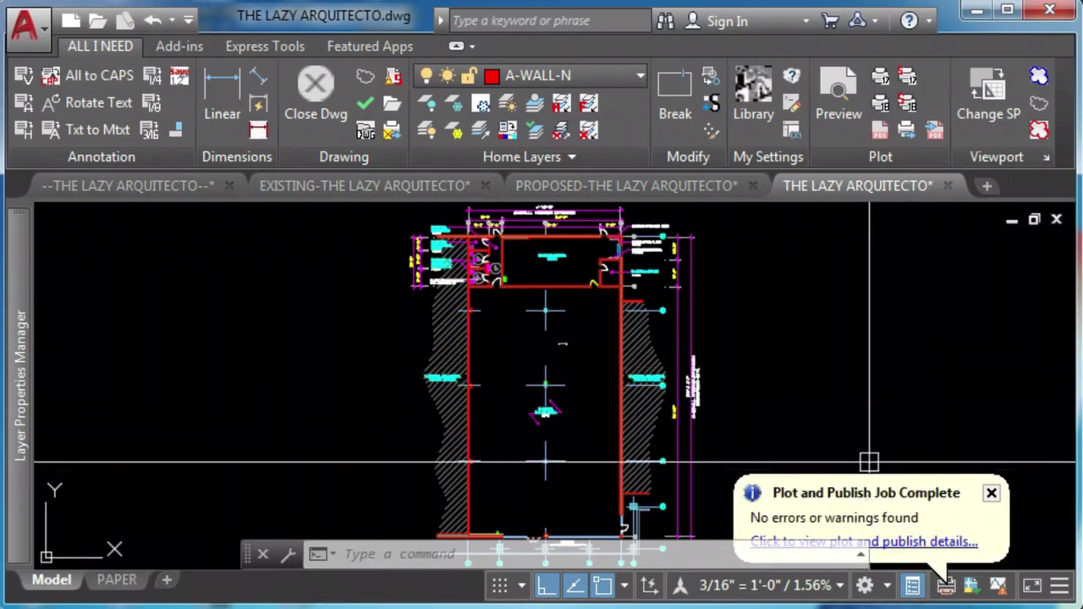
# Step: Dismiss the job-complete notice and open the published PDF from BATCHPLOT FILES, hiding bookmarks
pyautogui.click(882, 524)
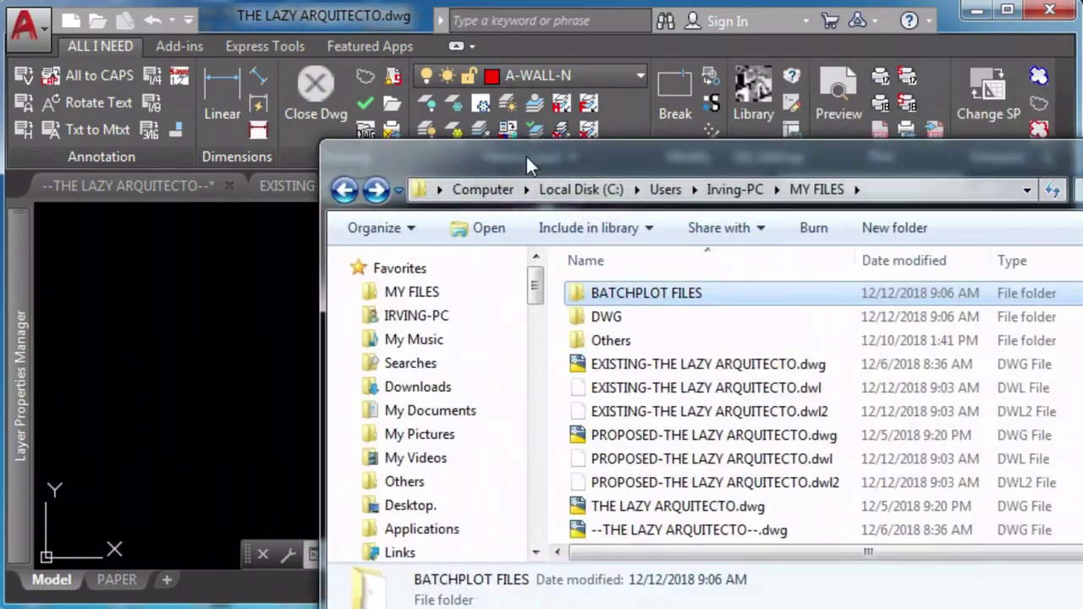
pyautogui.moveTo(525, 156); pyautogui.dragTo(277, 82)
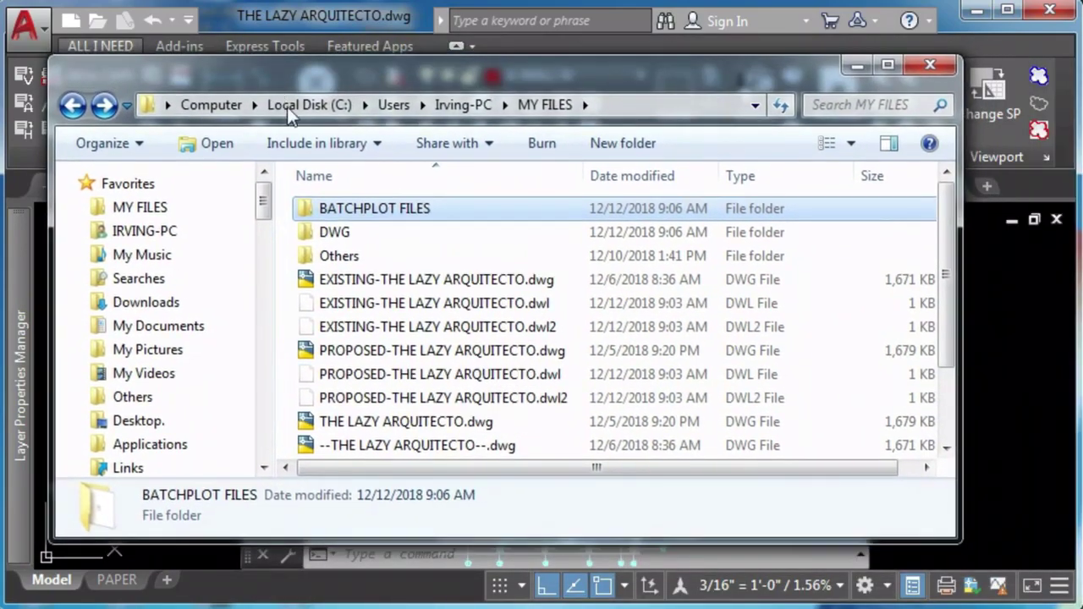
pyautogui.doubleClick(350, 207)
pyautogui.doubleClick(352, 209)
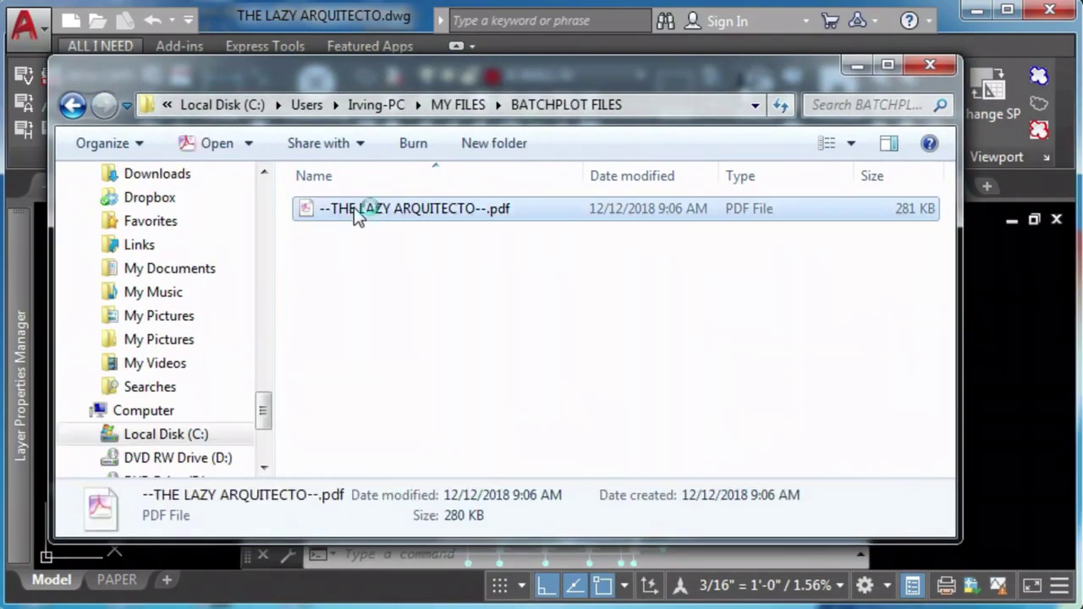
pyautogui.click(283, 155)
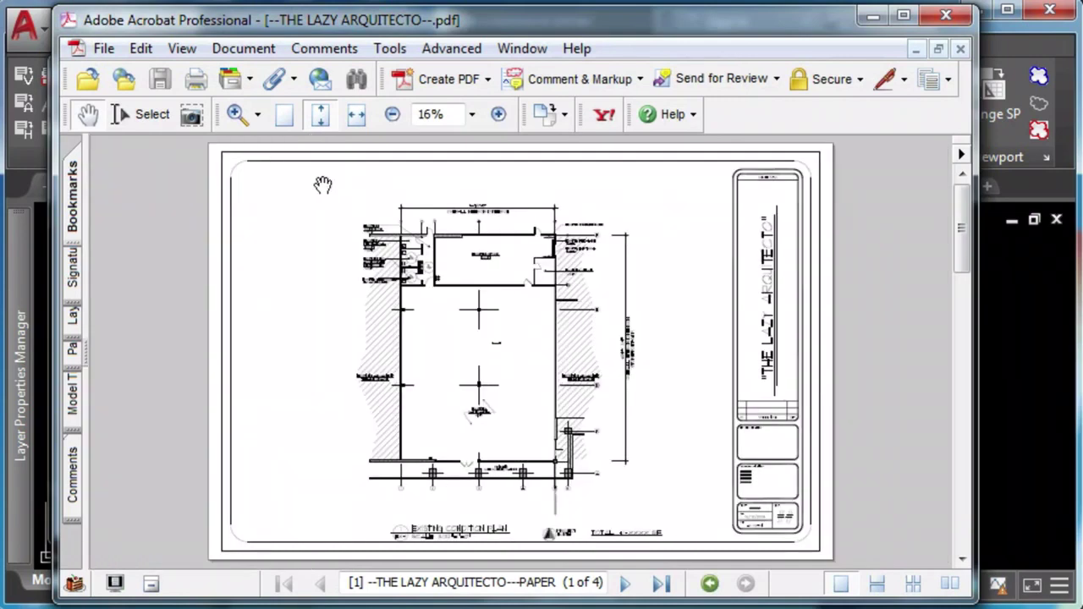
# Step: Scroll through PDF pages 1–4, show the page thumbnails, then return to AutoCAD
pyautogui.moveTo(966, 262); pyautogui.dragTo(969, 362)
pyautogui.scroll(-2, 960, 366)
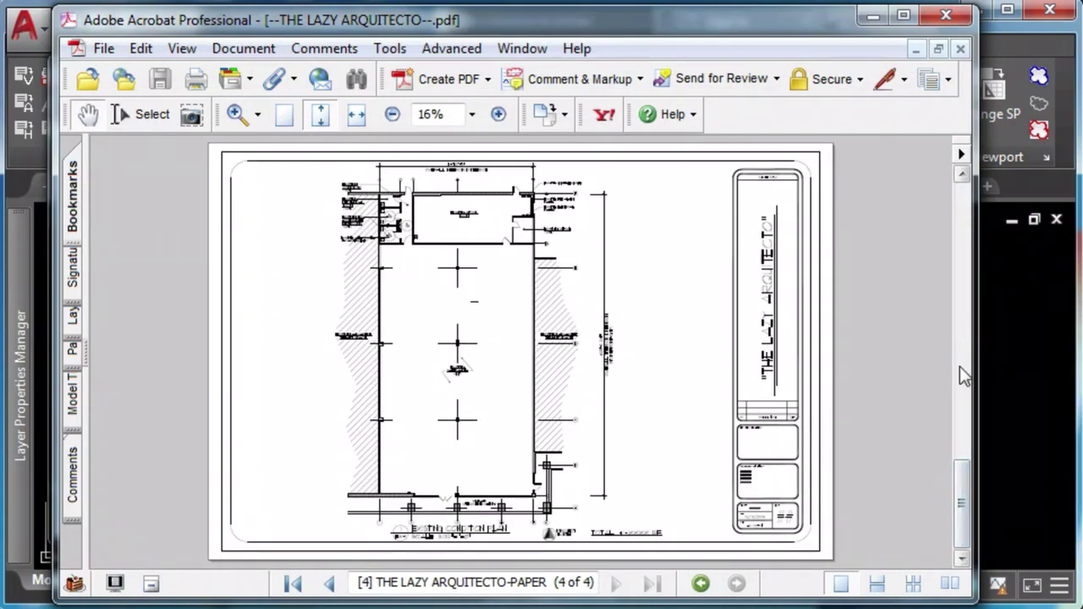
pyautogui.scroll(2, 959, 366)
pyautogui.scroll(1, 959, 375)
pyautogui.scroll(-3, 959, 375)
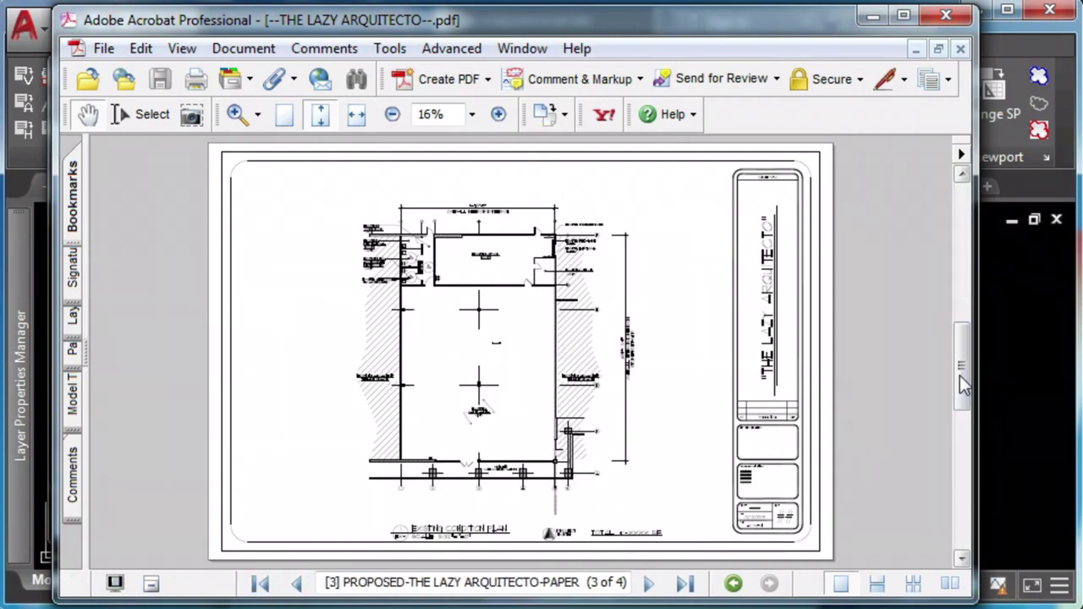
pyautogui.click(72, 349)
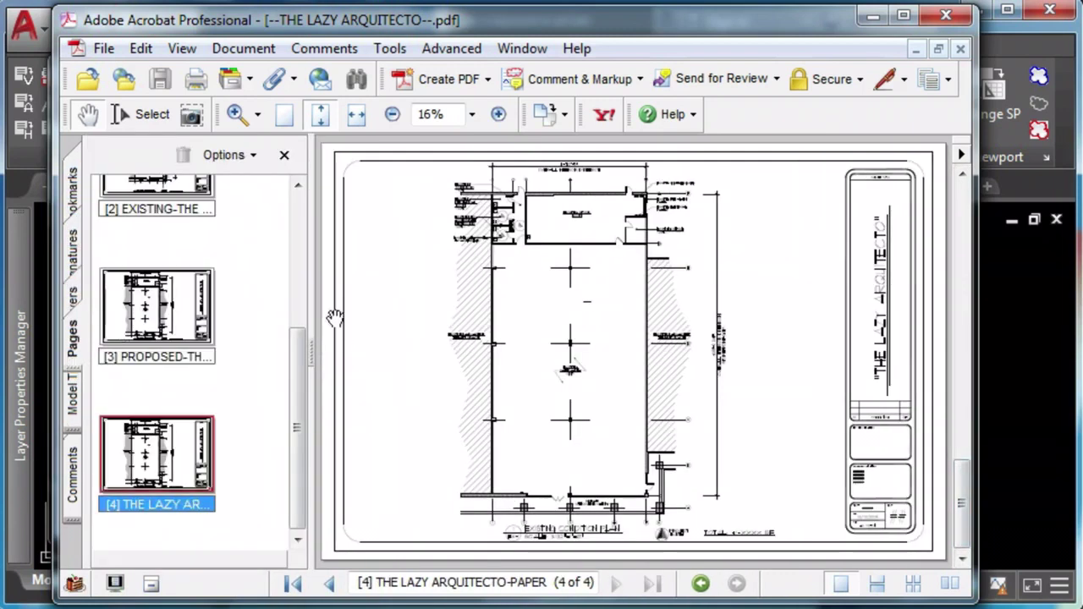
pyautogui.moveTo(302, 375); pyautogui.dragTo(308, 413)
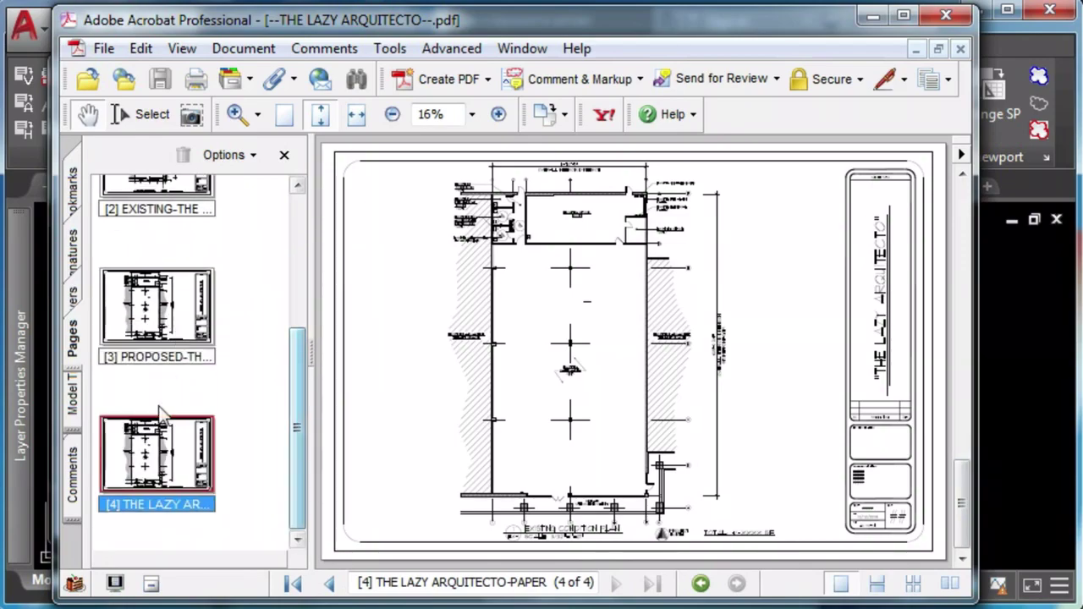
pyautogui.hotkey('alt', 'Tab')
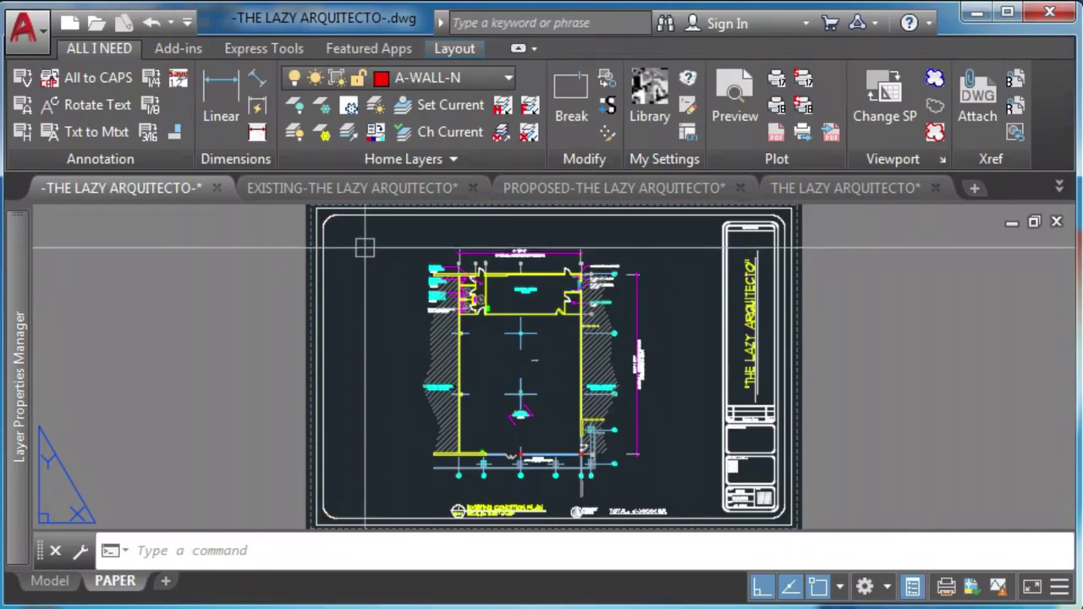
# Step: Switch to THE LAZY ARQUITECTO drawing tab and open FLOOOR PLAN-THE LAZY ARQUITECTO.dwg from Explorer
pyautogui.click(822, 605)
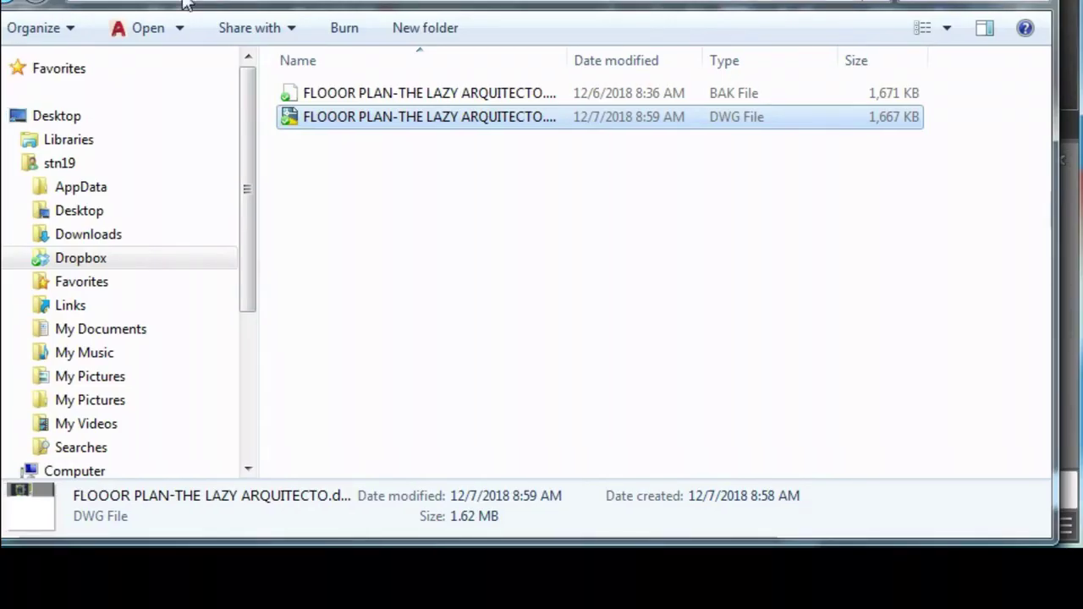
pyautogui.doubleClick(320, 118)
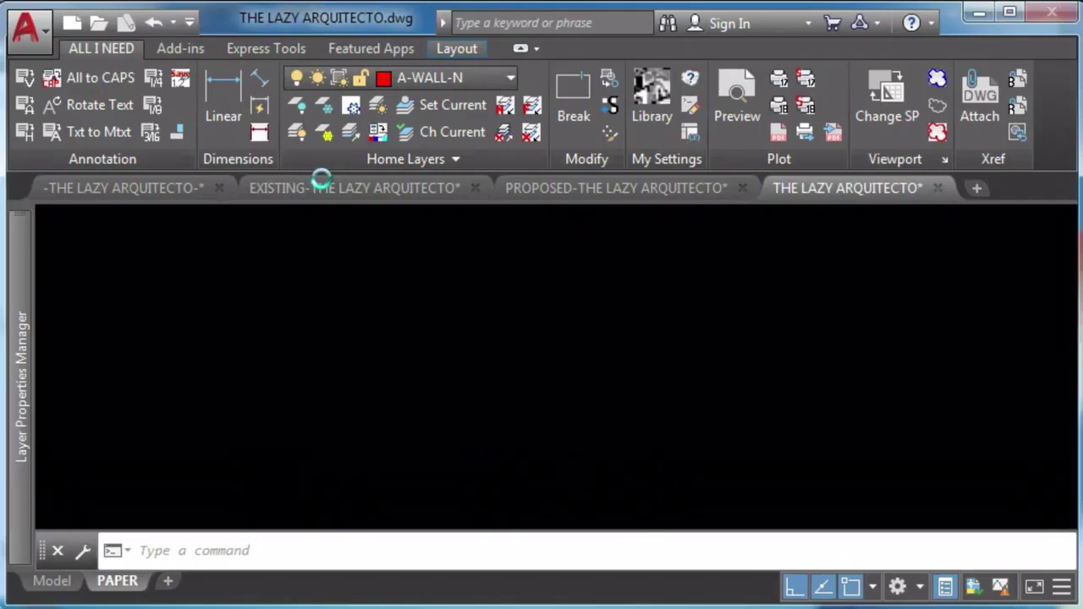
# Step: Open Page Setup Manager for the PAPER layout and start a new page setup (Setup1)
pyautogui.press('Return')
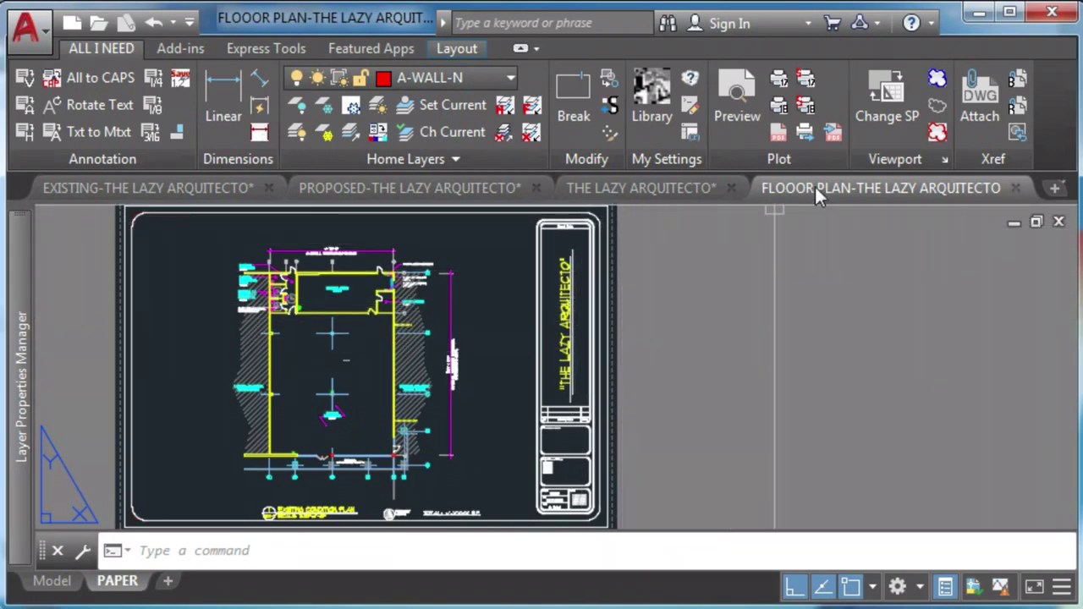
pyautogui.rightClick(112, 584)
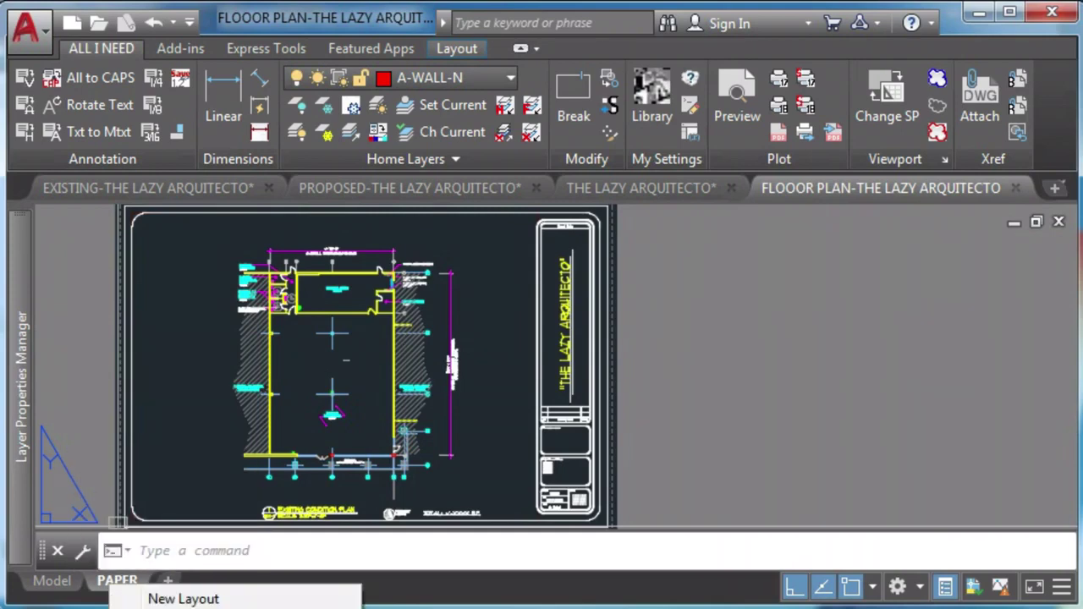
pyautogui.click(183, 608)
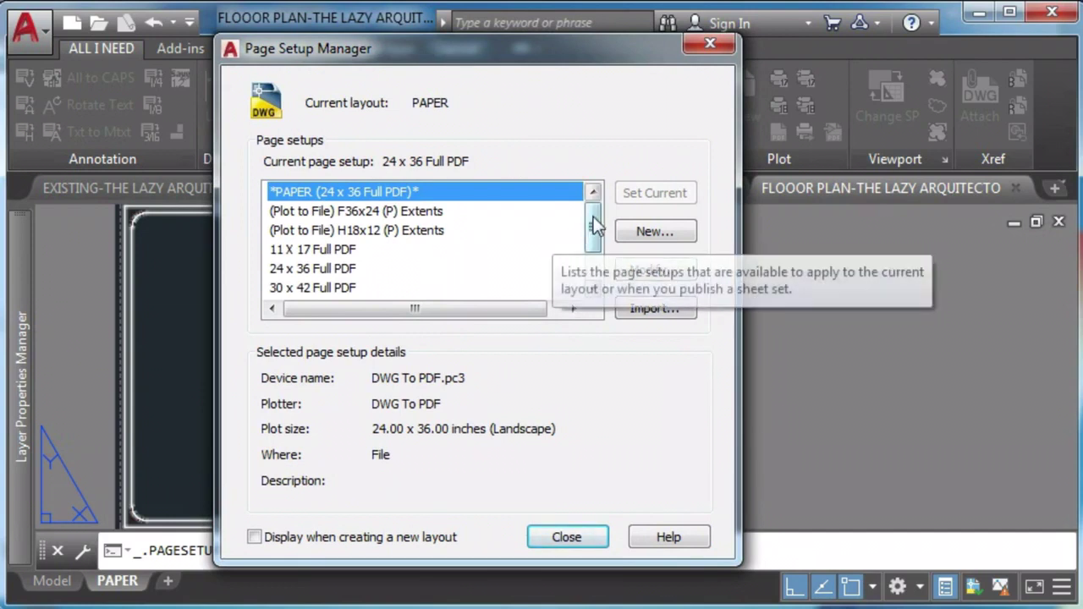
pyautogui.moveTo(595, 224); pyautogui.dragTo(593, 250)
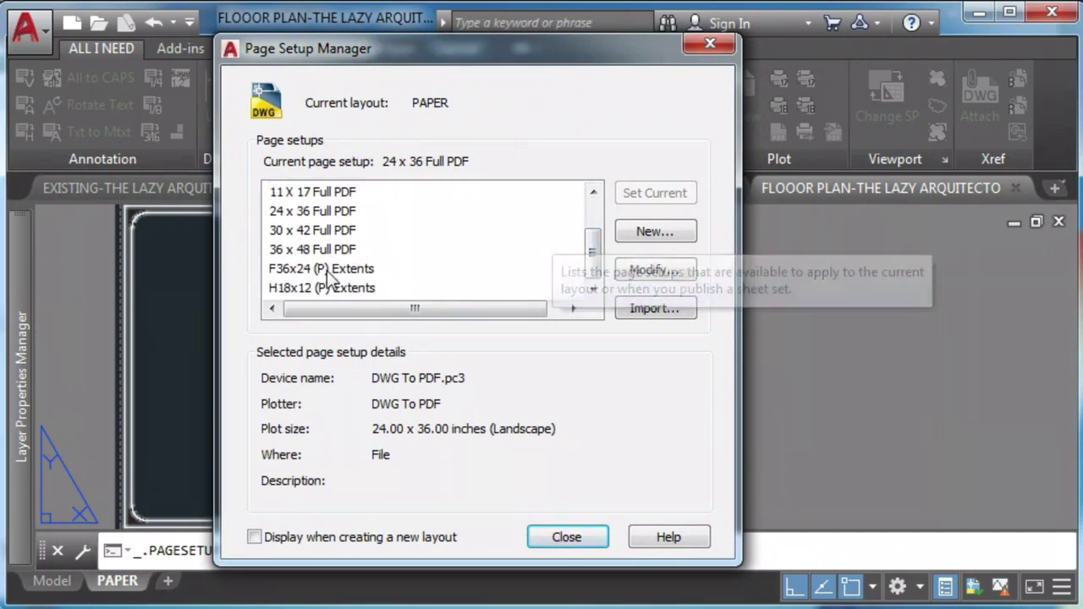
pyautogui.click(654, 232)
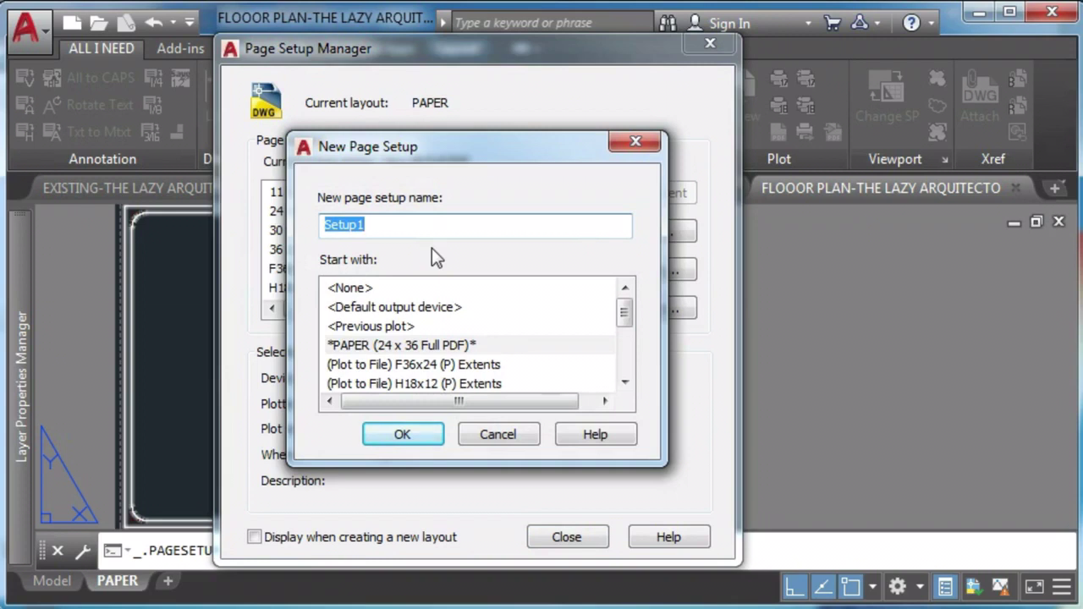
# Step: Name the new page setup 24X36-ALI-PDF, based on PAPER 24 x 36 Full PDF, and confirm
pyautogui.write('24X36PDF')
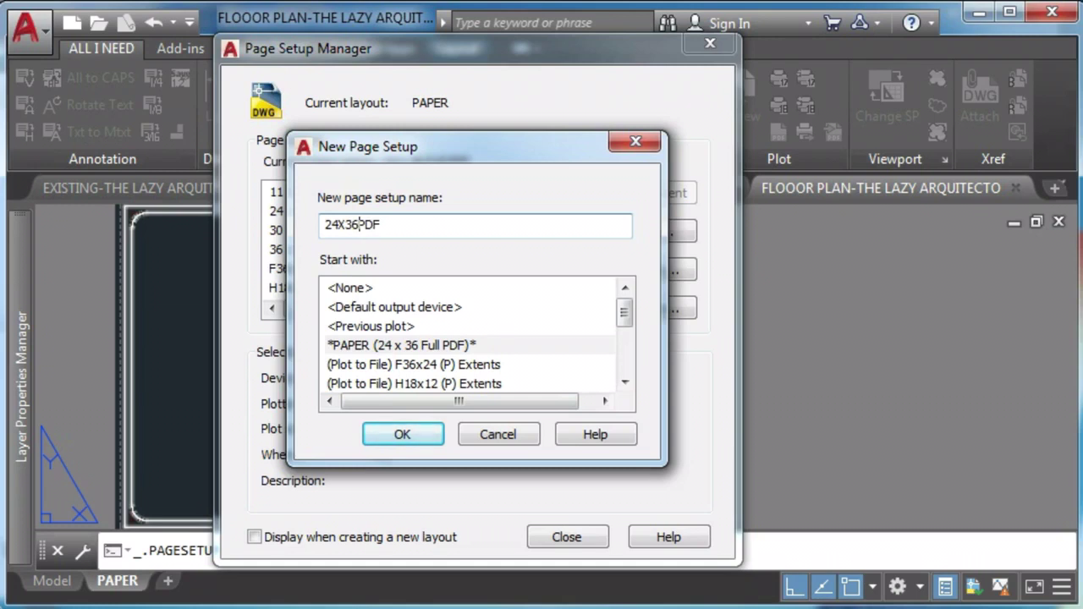
pyautogui.write('A')
pyautogui.write('LL')
pyautogui.press('BackSpace')
pyautogui.write('-')
pyautogui.write('-')
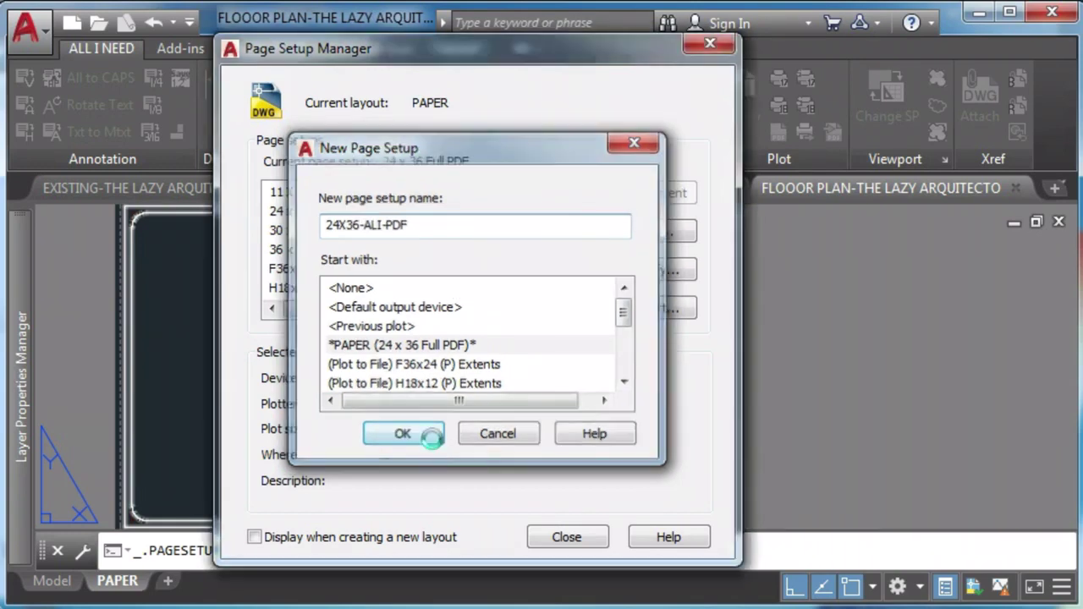
pyautogui.click(420, 435)
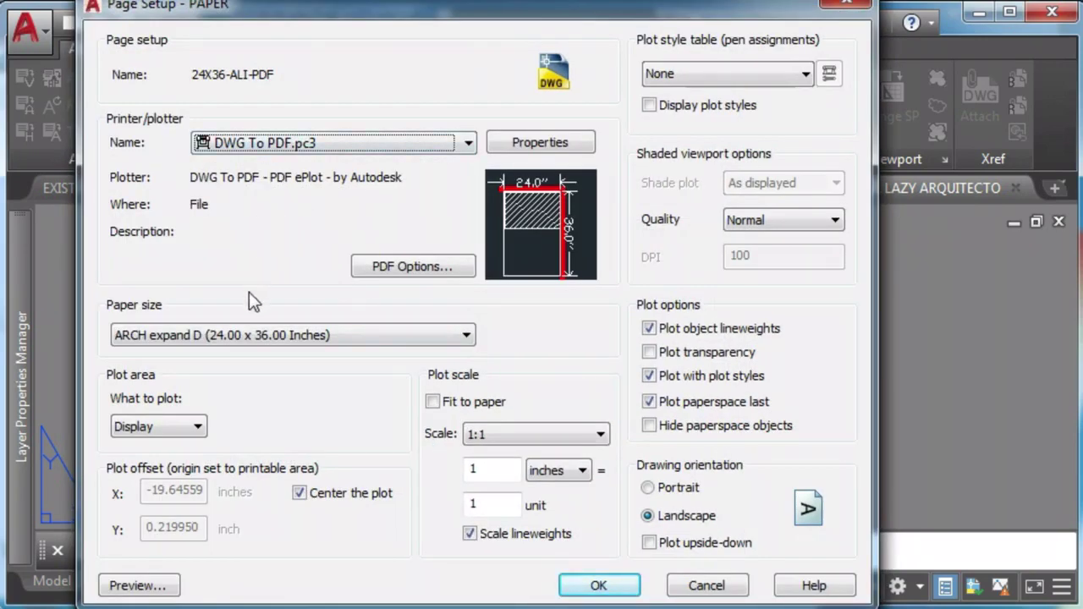
# Step: Set What to plot to Extents, preview the sheet, and save the 24X36-ALI-PDF settings
pyautogui.click(191, 426)
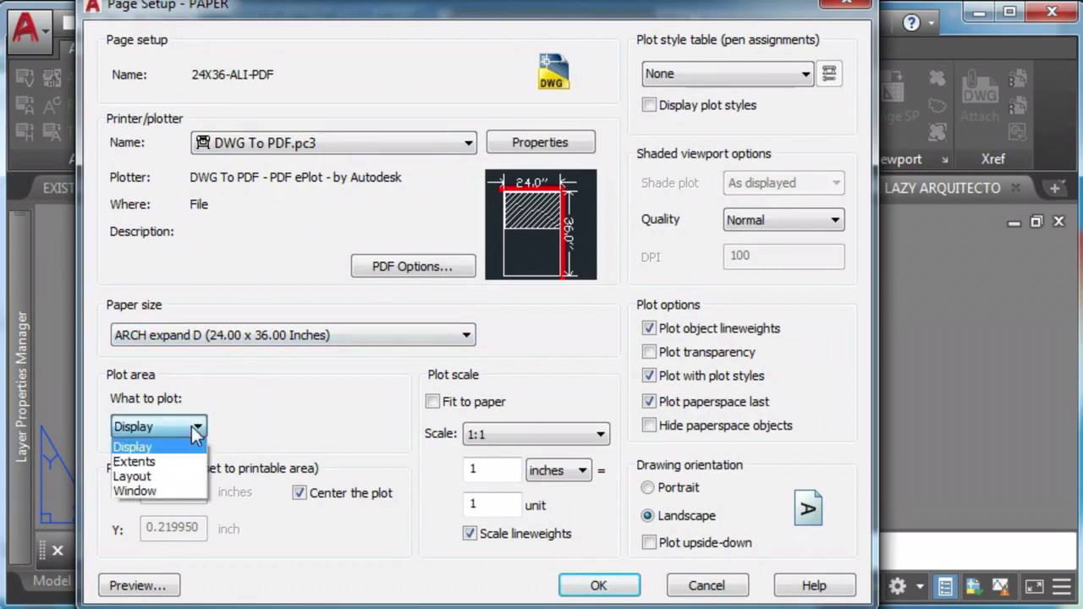
pyautogui.click(166, 463)
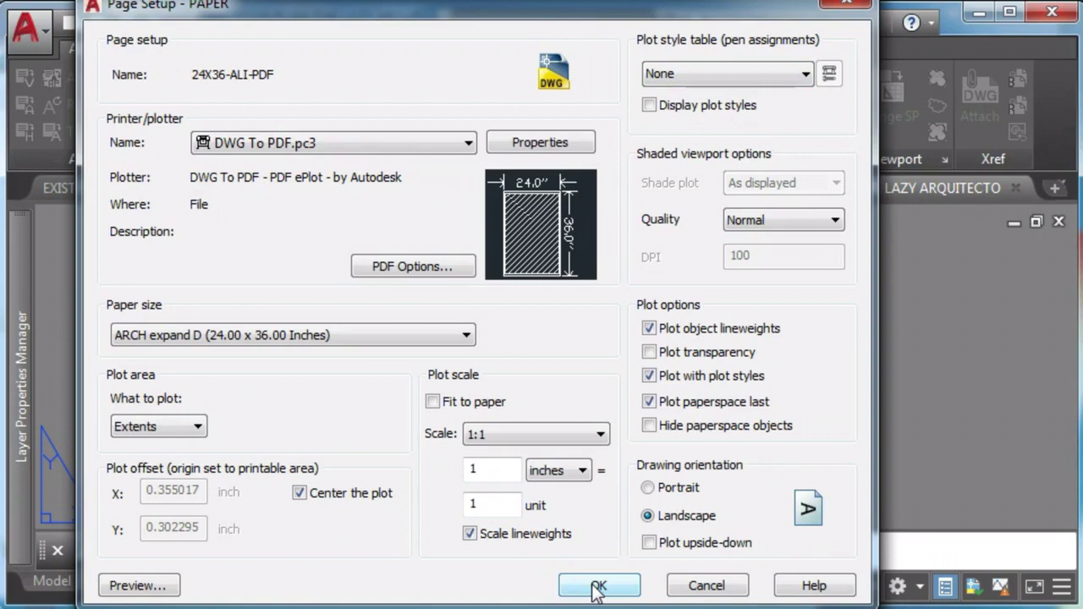
pyautogui.click(137, 585)
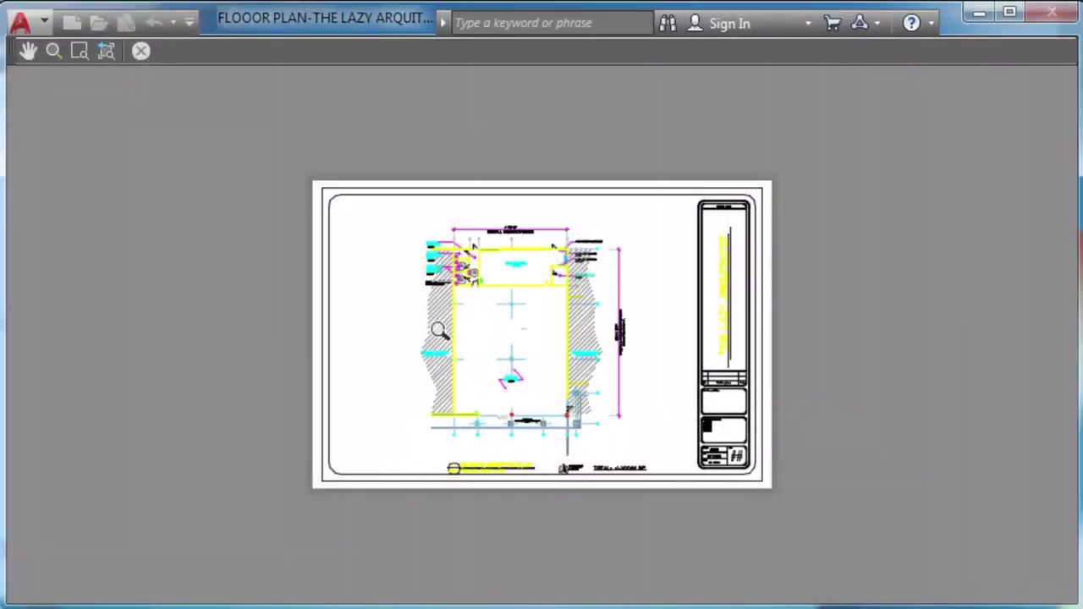
pyautogui.press('Escape')
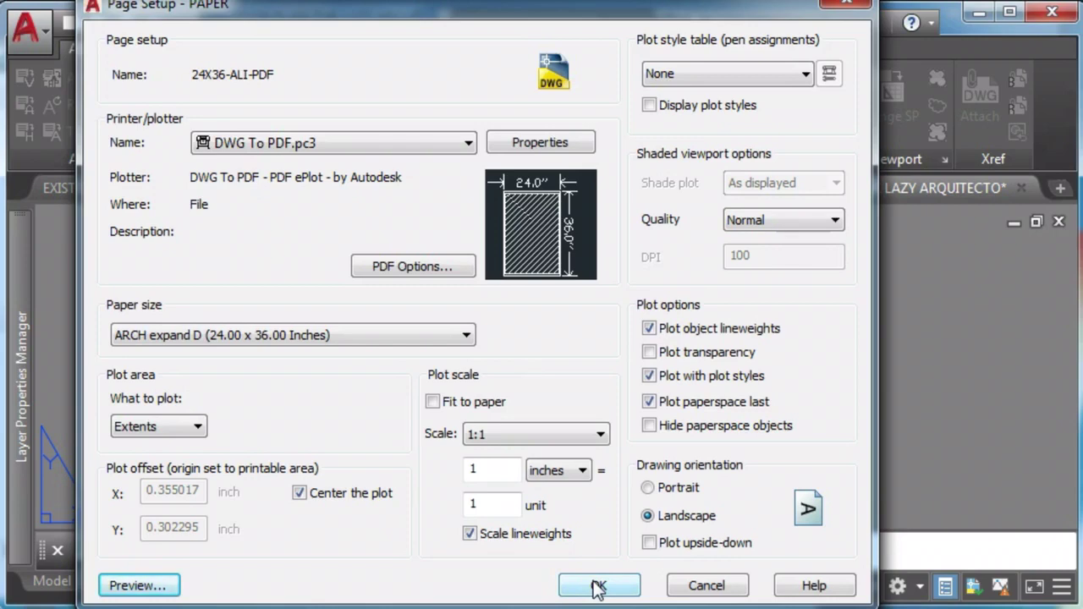
pyautogui.click(597, 586)
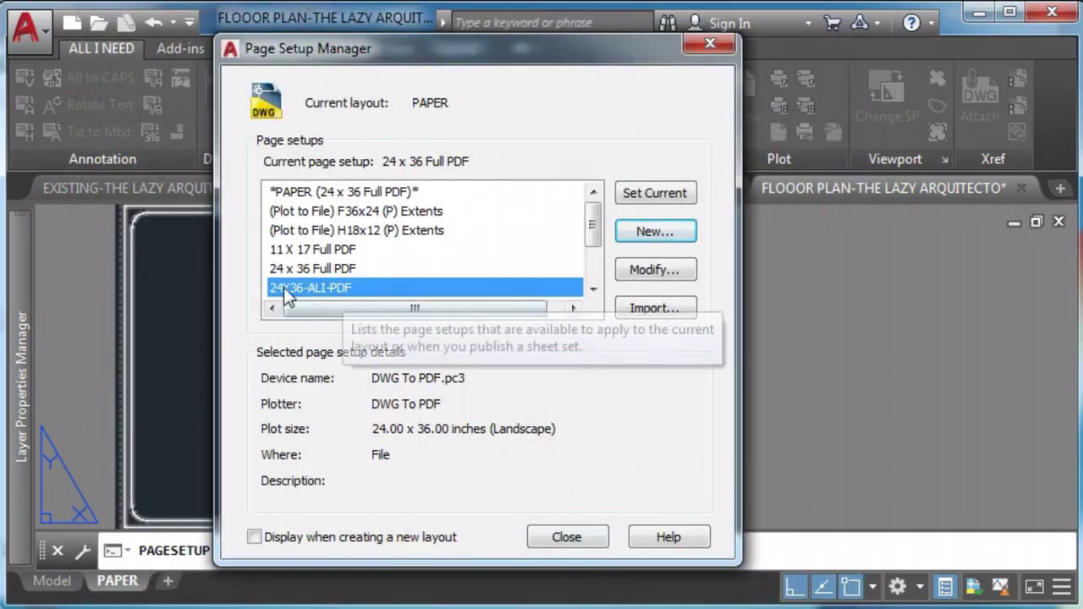